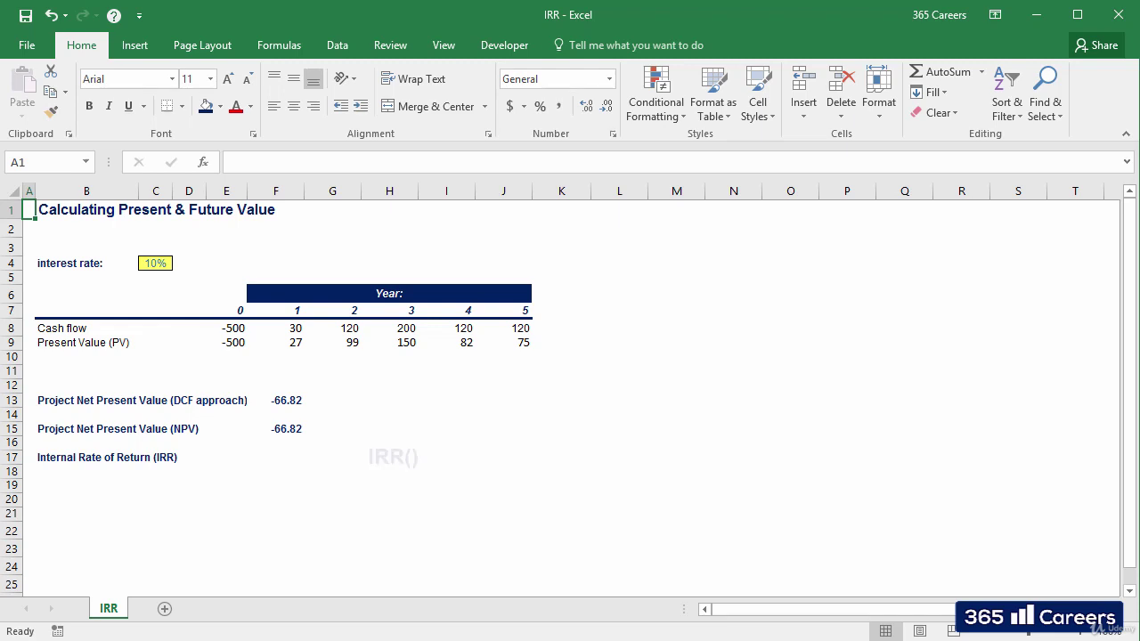
- Enter =IRR(E8:J8) in F17 so it returns a 5% internal rate of return
{"action": "key", "text": "Right"}
{"action": "key", "text": "ctrl+Down"}
{"action": "key", "text": "ctrl+Down"}
{"action": "key", "text": "ctrl+Down"}
{"action": "key", "text": "ctrl+Down"}
{"action": "key", "text": "ctrl+Down"}
{"action": "key", "text": "ctrl+Down"}
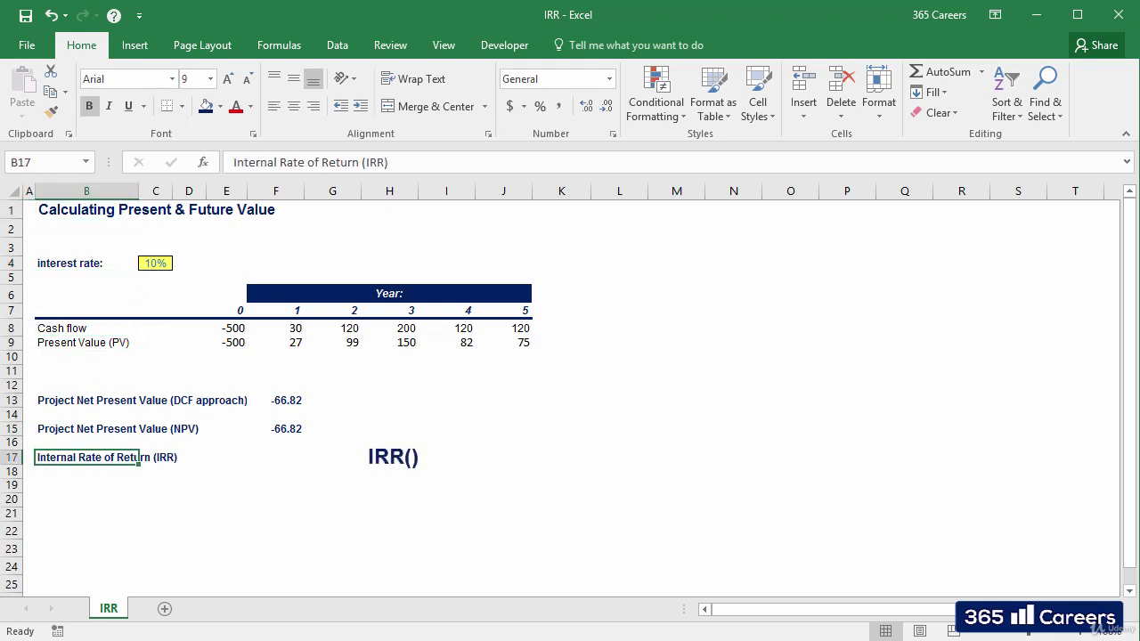
{"action": "key", "text": "Right"}
{"action": "key", "text": "Right"}
{"action": "key", "text": "Right"}
{"action": "key", "text": "Right"}
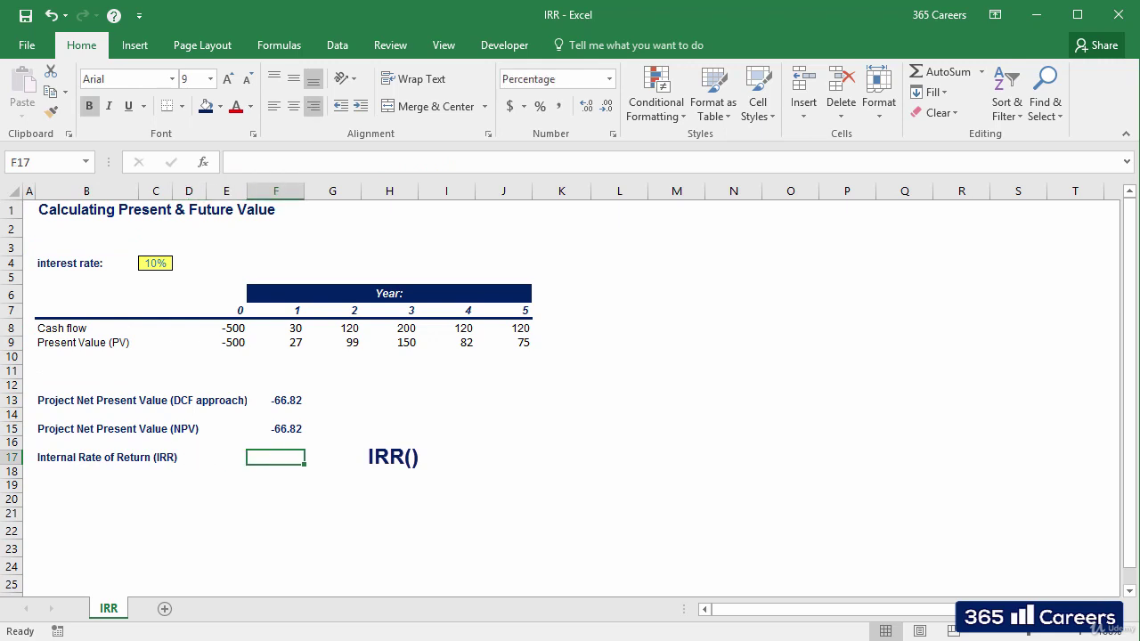
{"action": "type", "text": "=irr"}
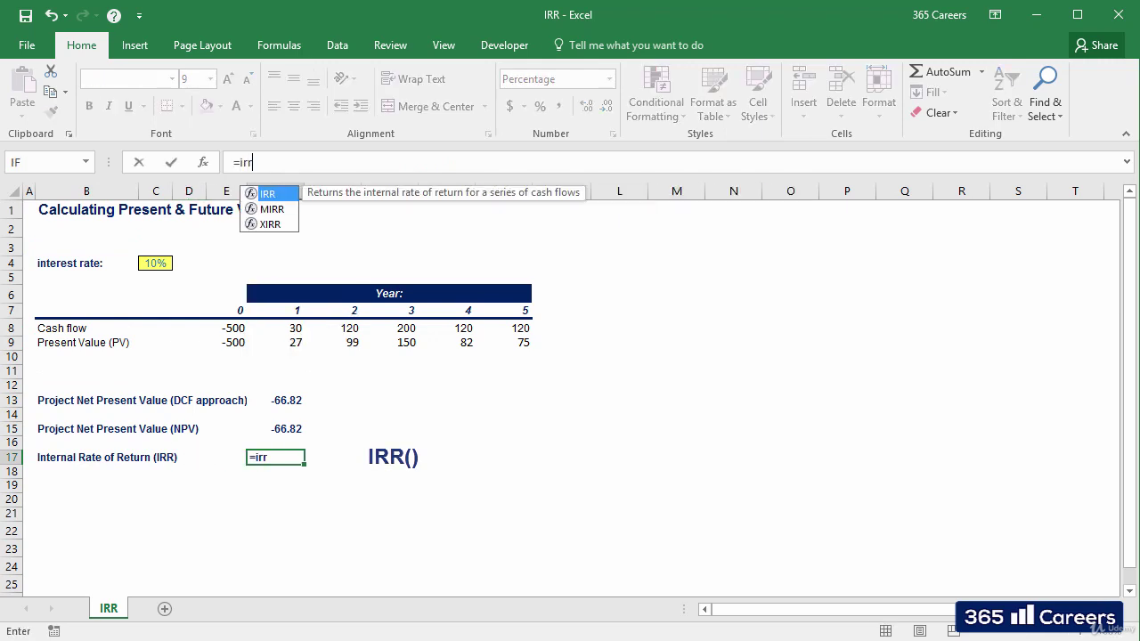
{"action": "key", "text": "Tab"}
{"action": "key", "text": "Up"}
{"action": "key", "text": "Up"}
{"action": "key", "text": "Up"}
{"action": "key", "text": "Up"}
{"action": "key", "text": "Up"}
{"action": "key", "text": "Up"}
{"action": "key", "text": "Up"}
{"action": "key", "text": "Up"}
{"action": "key", "text": "Up"}
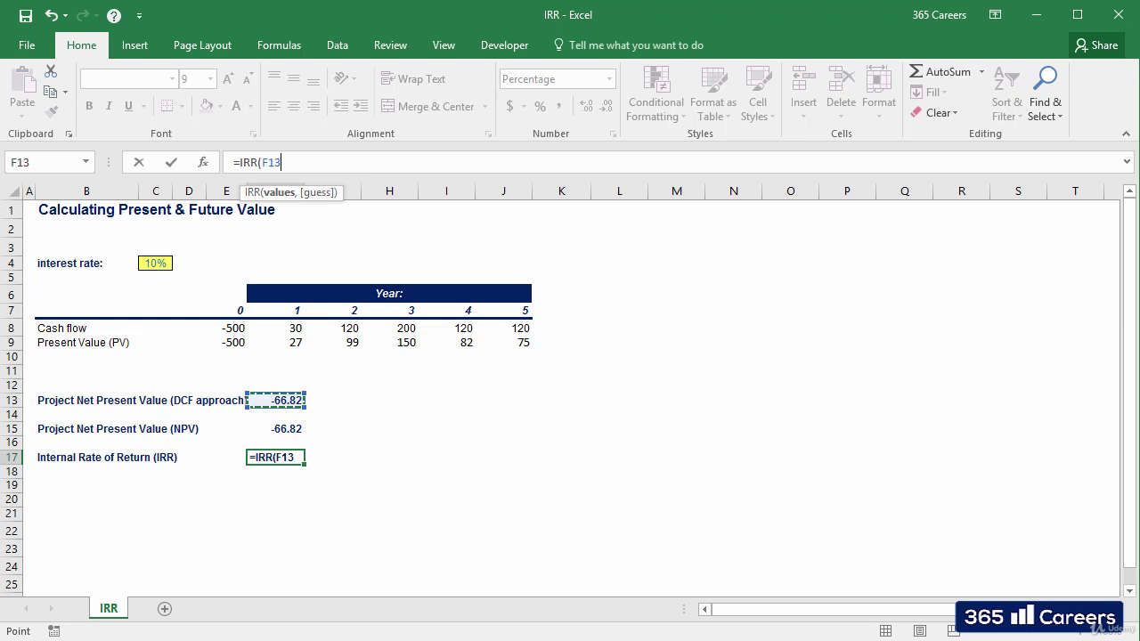
{"action": "key", "text": "Left"}
{"action": "key", "text": "shift+Right"}
{"action": "key", "text": "shift+Right"}
{"action": "key", "text": "shift+Right"}
{"action": "key", "text": "shift+Right"}
{"action": "key", "text": "shift+Right"}
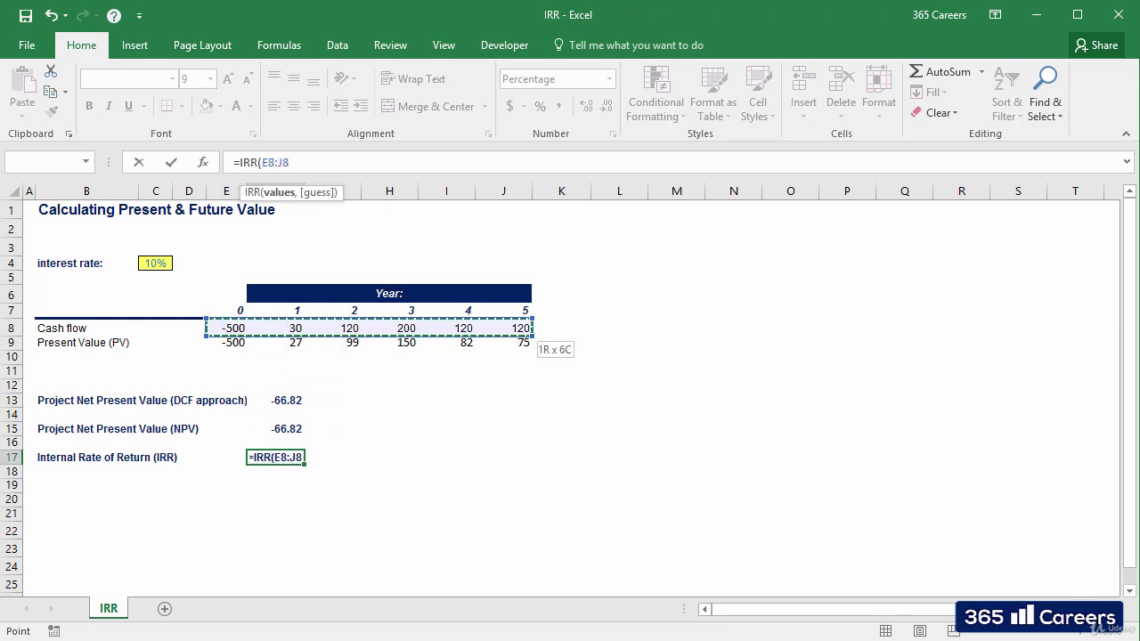
{"action": "key", "text": "Return"}
{"action": "left_click", "coordinate": [275, 457]}
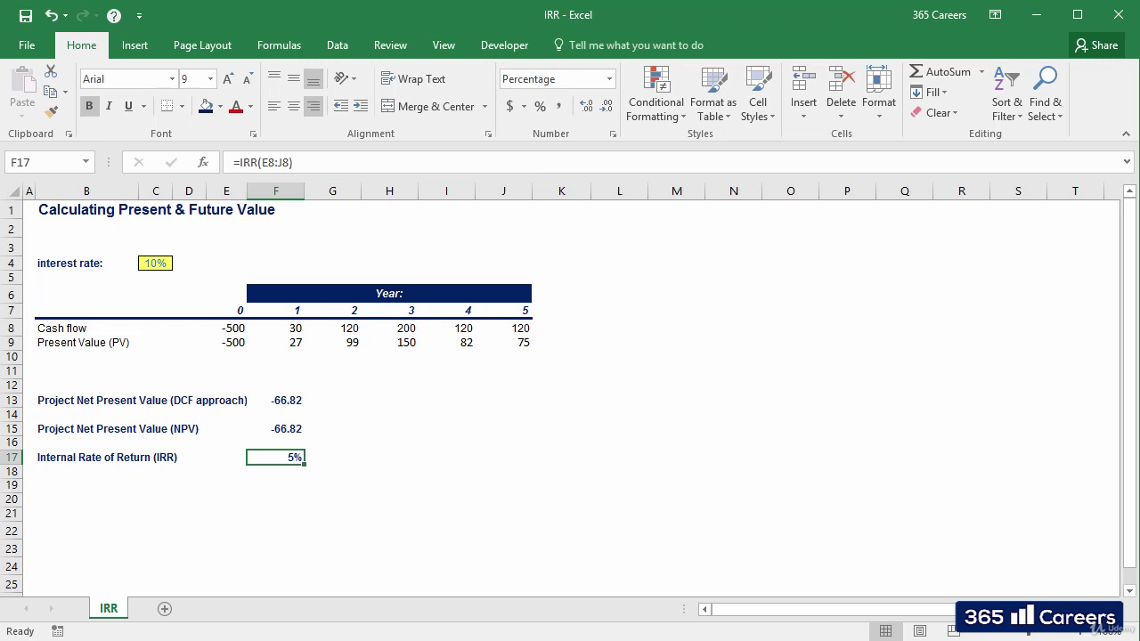
{"action": "left_click", "coordinate": [276, 429]}
{"action": "left_click", "coordinate": [276, 342]}
{"action": "left_click_drag", "start_coordinate": [276, 342], "coordinate": [525, 343]}
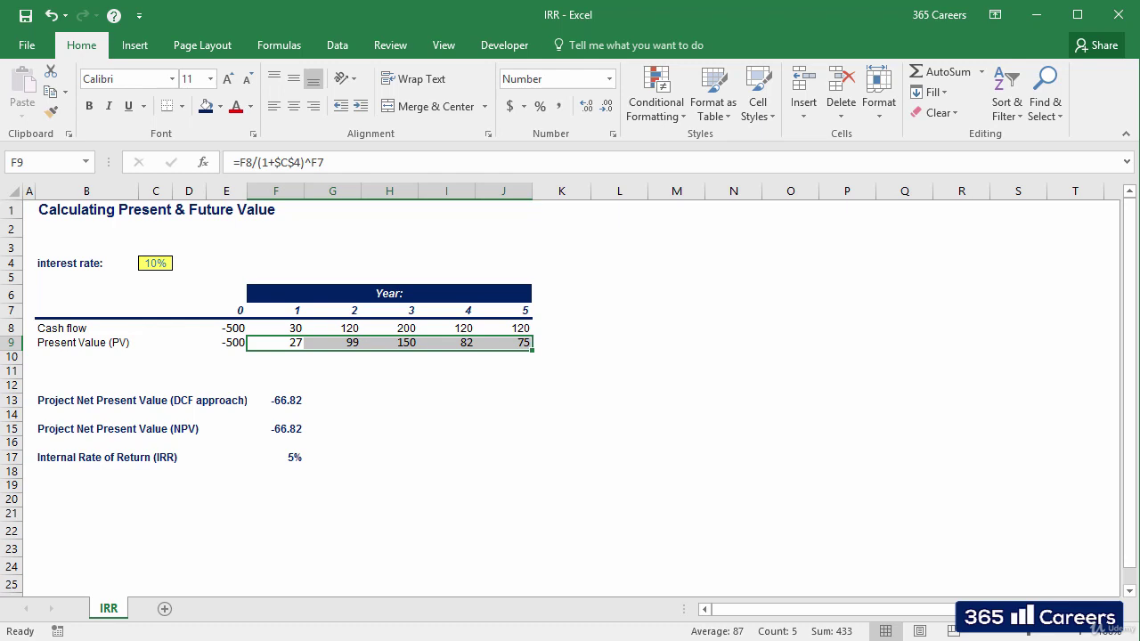
{"action": "left_click", "coordinate": [275, 357]}
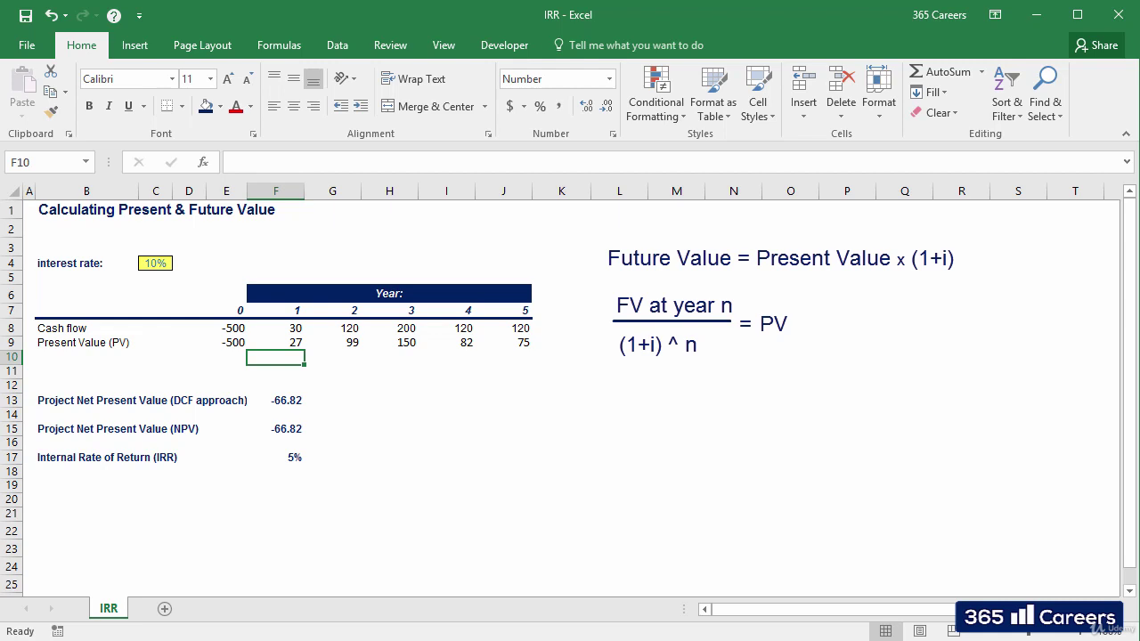
- Enter =F8/(1+$F$17)^F7 in F10 to discount the year 1 cash flow at the IRR
{"action": "type", "text": "="}
{"action": "key", "text": "Up"}
{"action": "key", "text": "Up"}
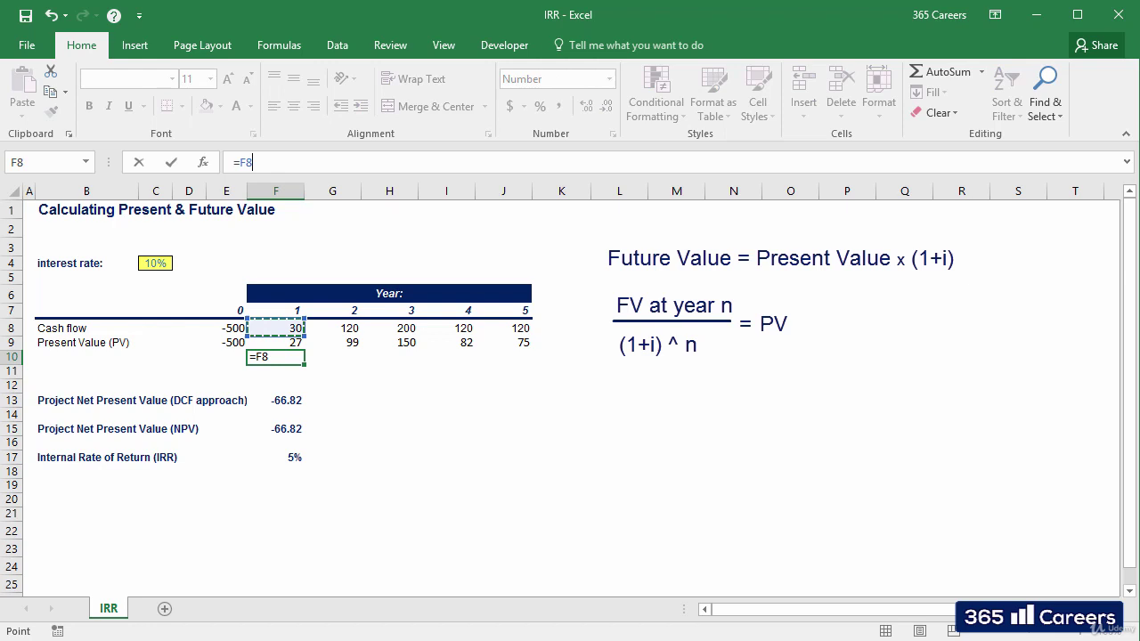
{"action": "type", "text": "/(1+"}
{"action": "key", "text": "Down"}
{"action": "key", "text": "Down"}
{"action": "key", "text": "Down"}
{"action": "key", "text": "Down"}
{"action": "key", "text": "Down"}
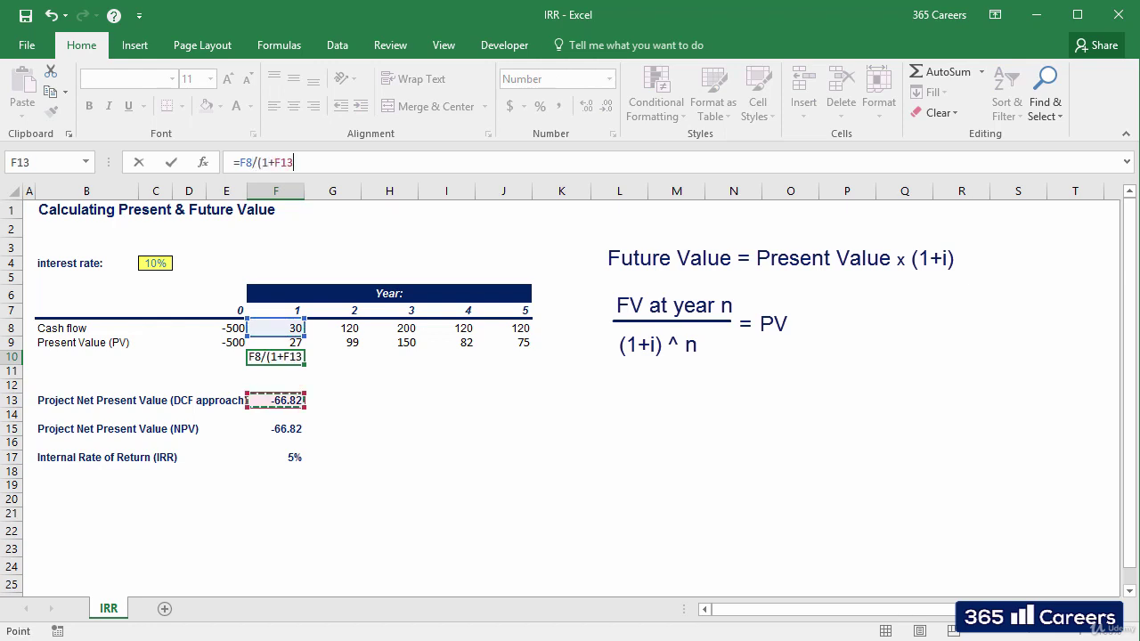
{"action": "key", "text": "Down"}
{"action": "key", "text": "Down"}
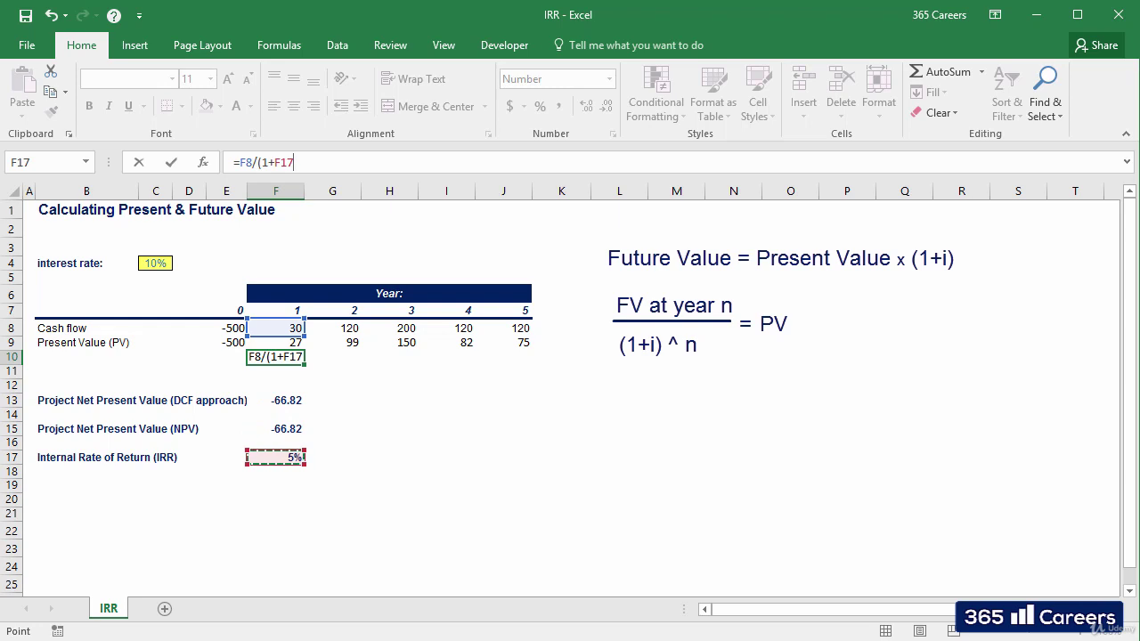
{"action": "key", "text": "F4"}
{"action": "type", "text": ")"}
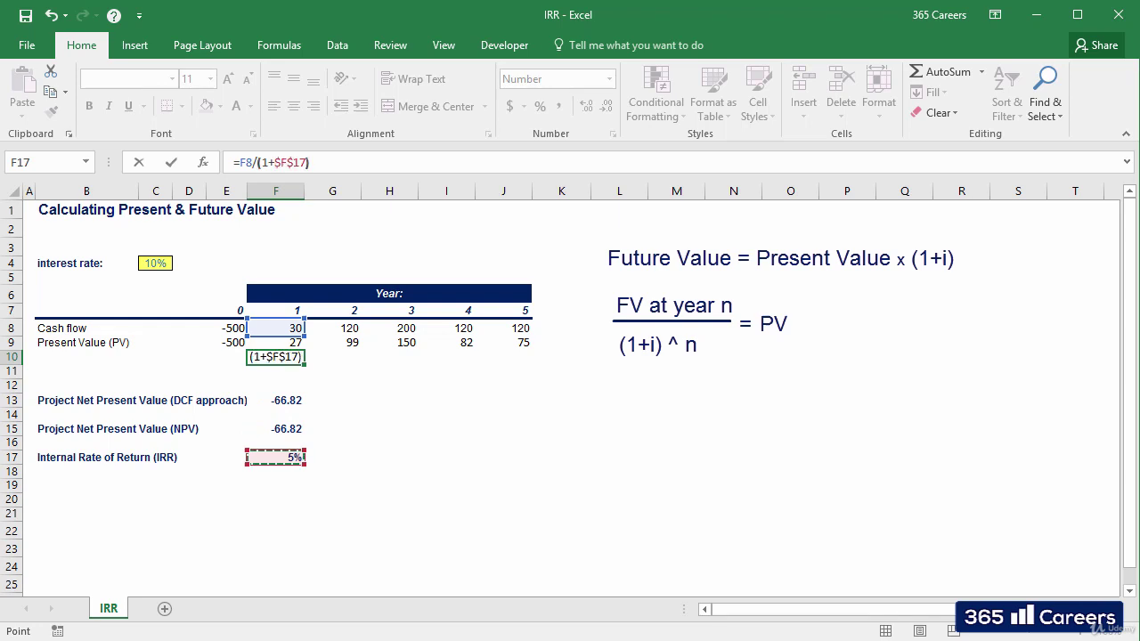
{"action": "type", "text": "^"}
{"action": "key", "text": "Up"}
{"action": "key", "text": "Up"}
{"action": "key", "text": "Up"}
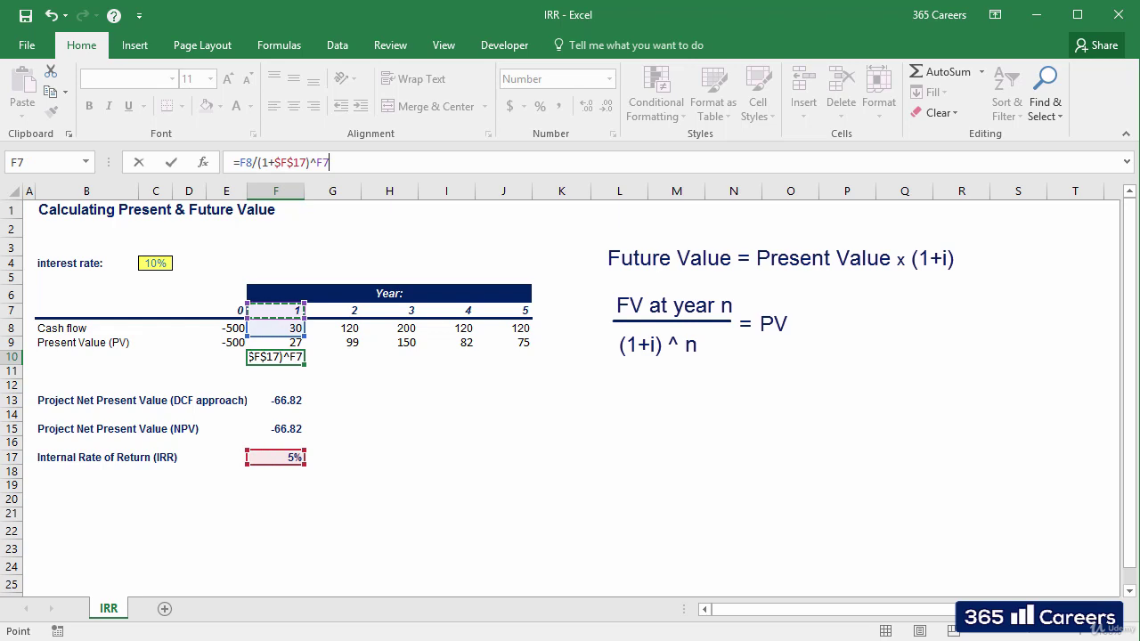
{"action": "key", "text": "ctrl+Return"}
- Copy the F10 discounting formula across G10:J10 for years 2–5, totalling 500
{"action": "key", "text": "ctrl+c"}
{"action": "key", "text": "shift+Right"}
{"action": "key", "text": "shift+Right"}
{"action": "key", "text": "shift+Right"}
{"action": "key", "text": "shift+Right"}
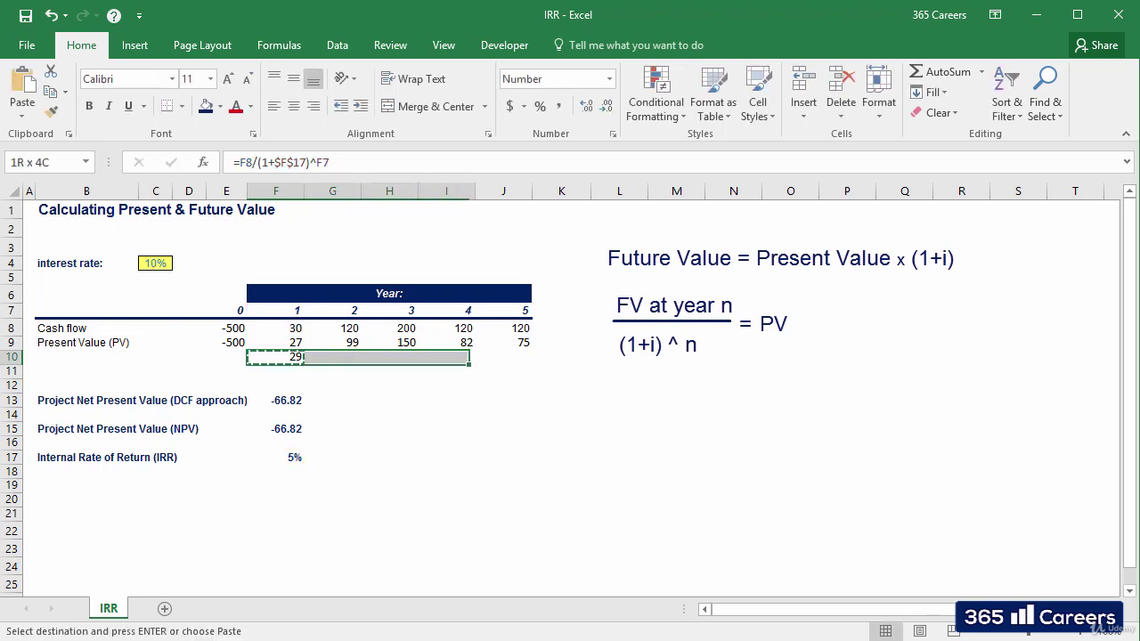
{"action": "key", "text": "ctrl+v"}
{"action": "key", "text": "Escape"}
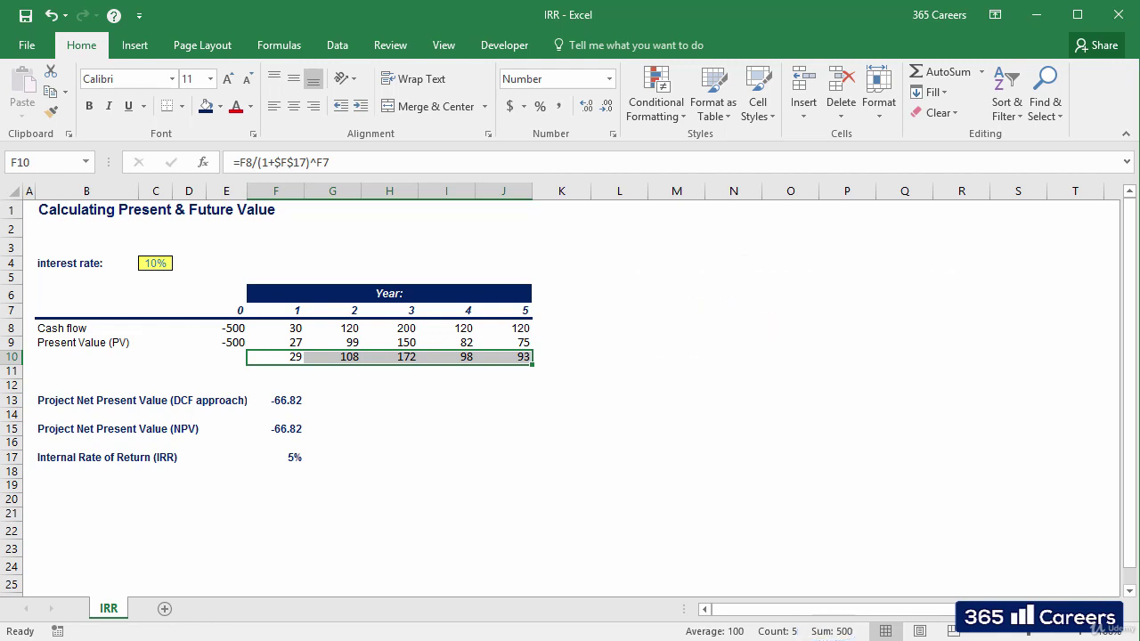
{"action": "left_click", "coordinate": [275, 371]}
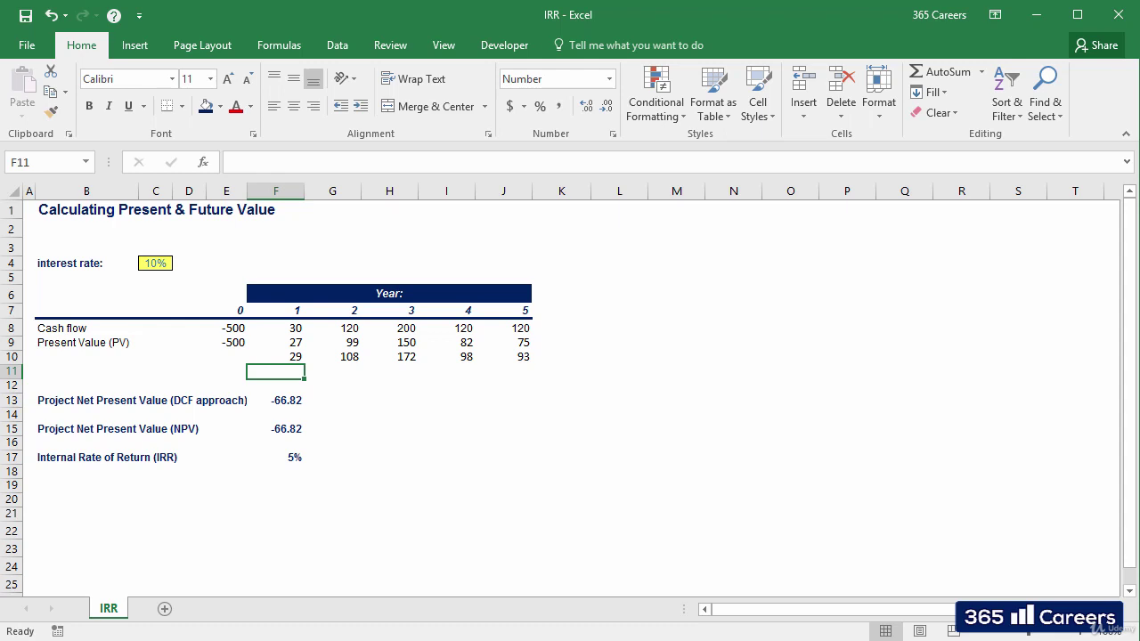
{"action": "left_click", "coordinate": [276, 400]}
{"action": "left_click", "coordinate": [276, 429]}
{"action": "left_click", "coordinate": [276, 457]}
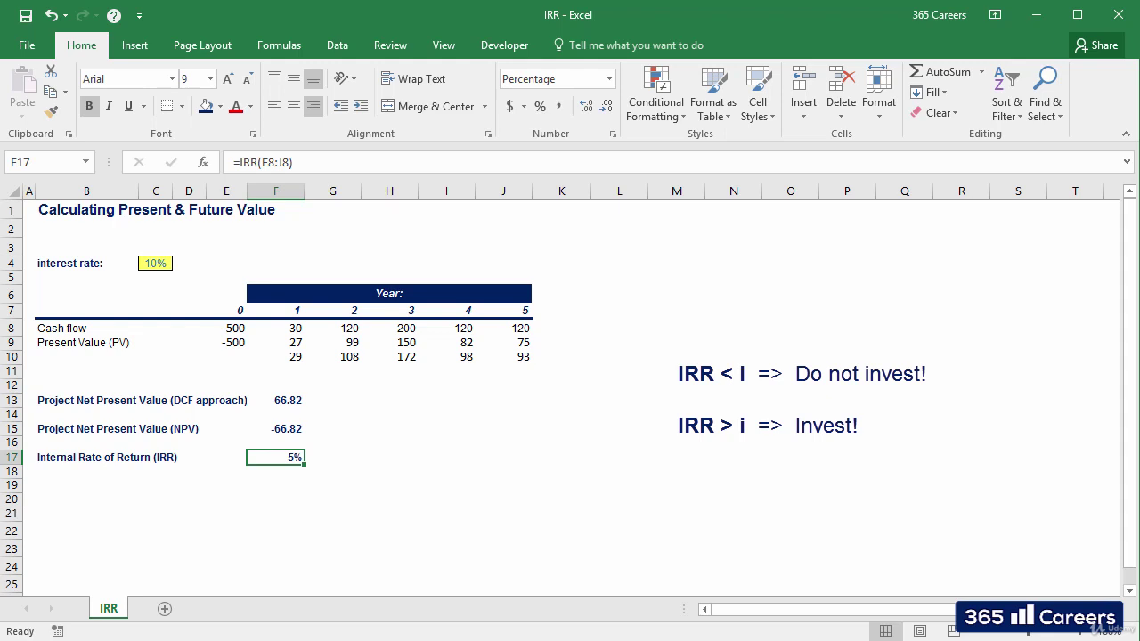
{"action": "left_click", "coordinate": [275, 471]}
{"action": "left_click", "coordinate": [276, 485]}
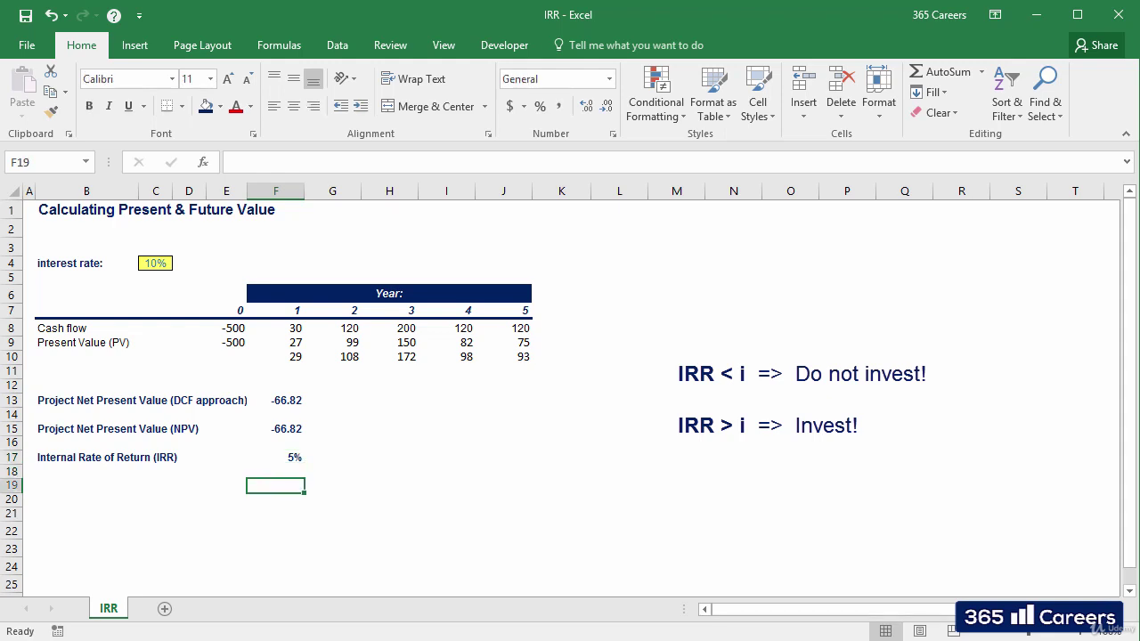